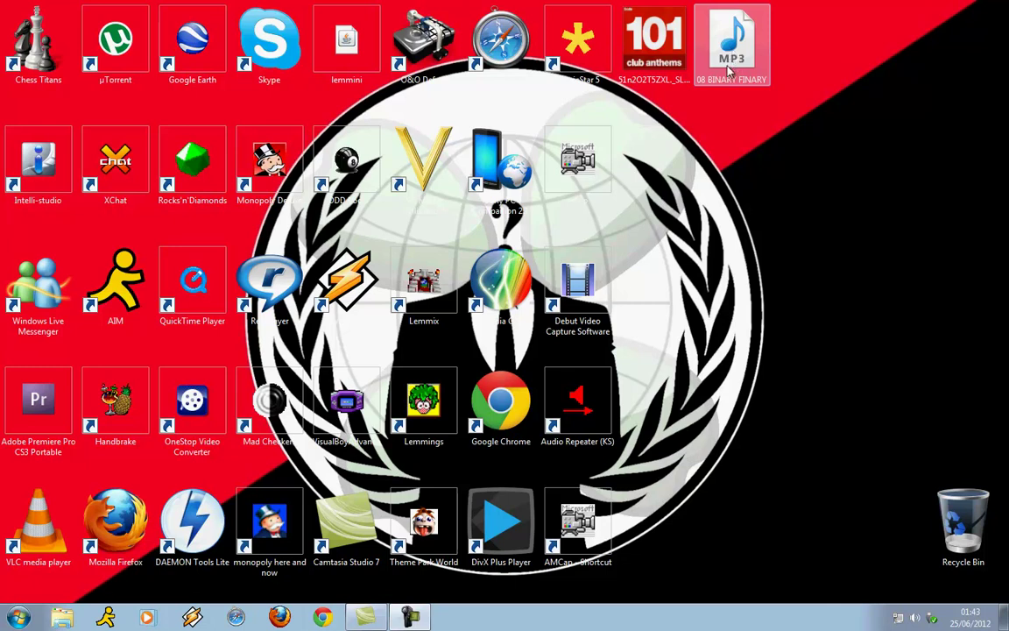
pyautogui.press('super')
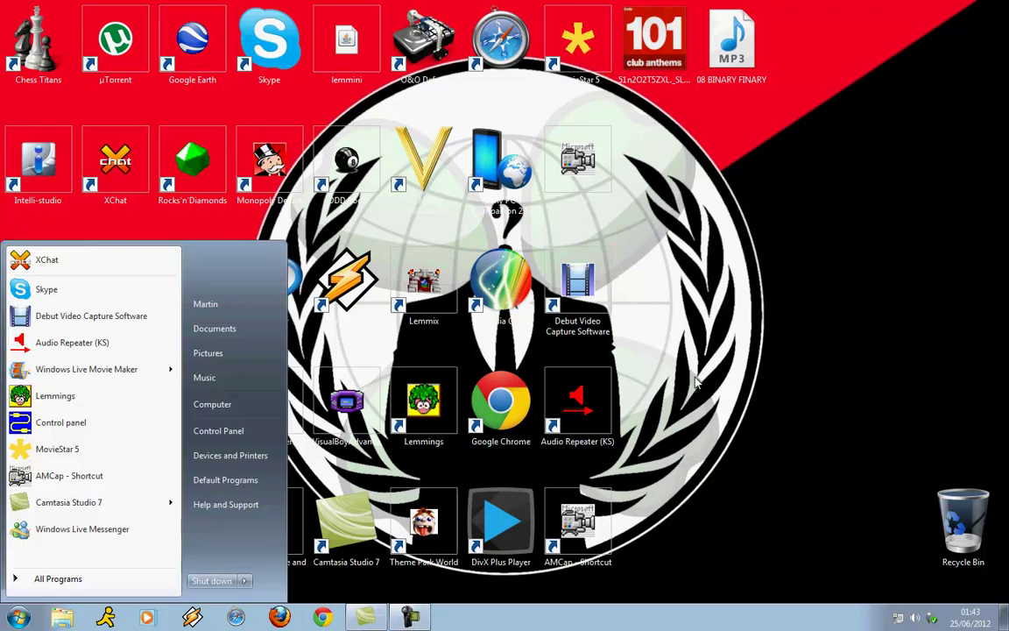
pyautogui.click(250, 404)
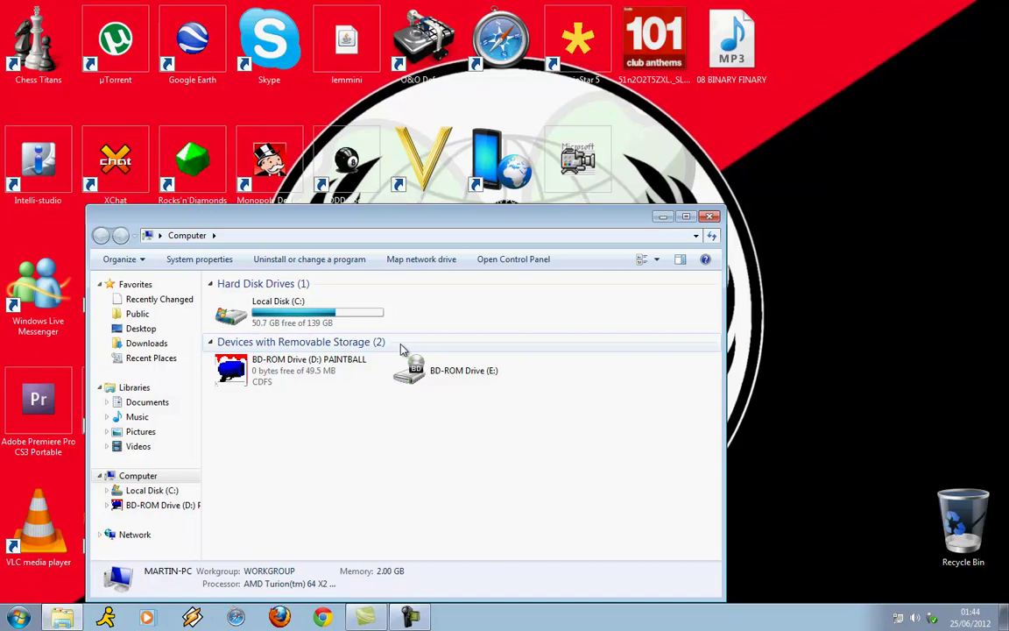
pyautogui.click(711, 218)
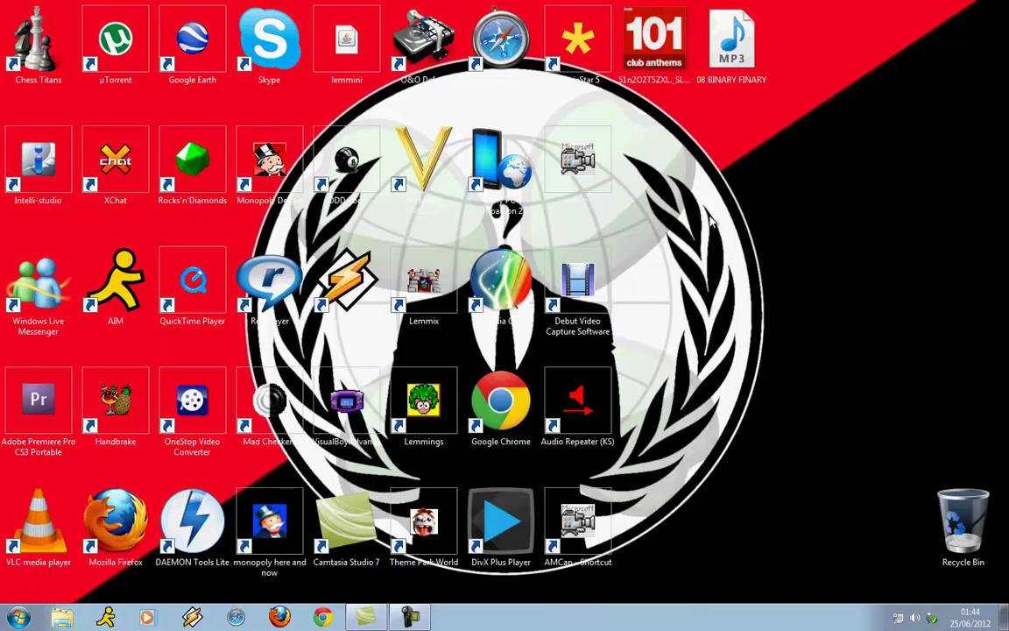
pyautogui.press('super')
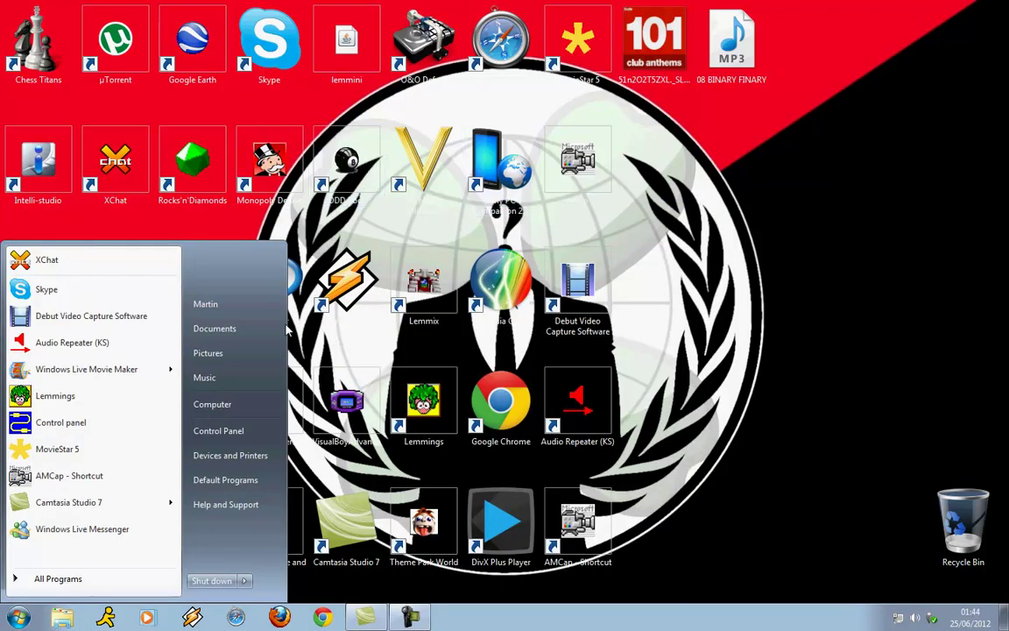
pyautogui.click(233, 378)
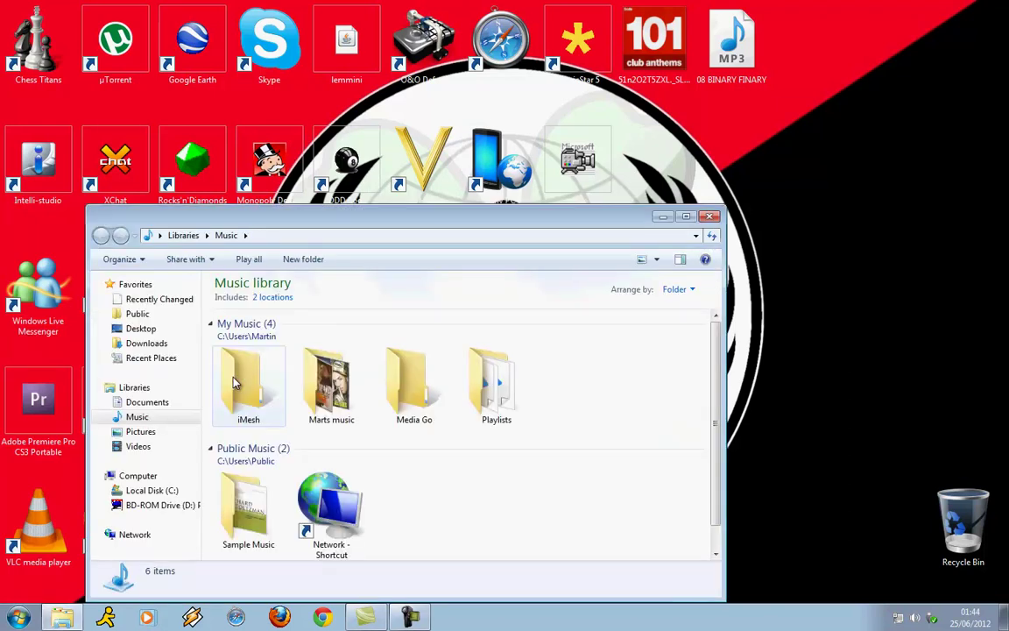
pyautogui.doubleClick(334, 378)
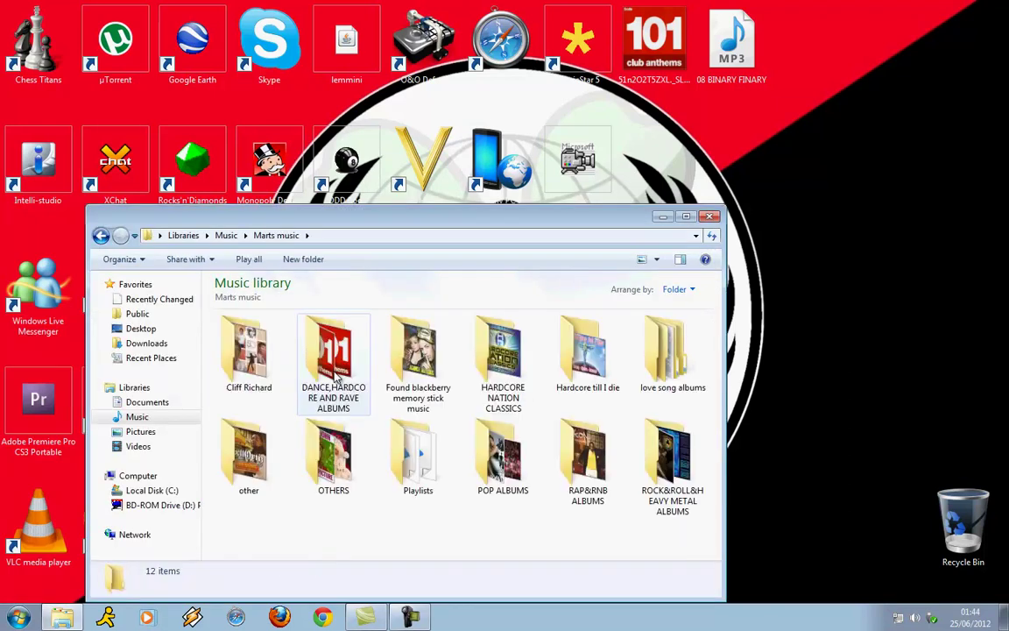
pyautogui.click(101, 235)
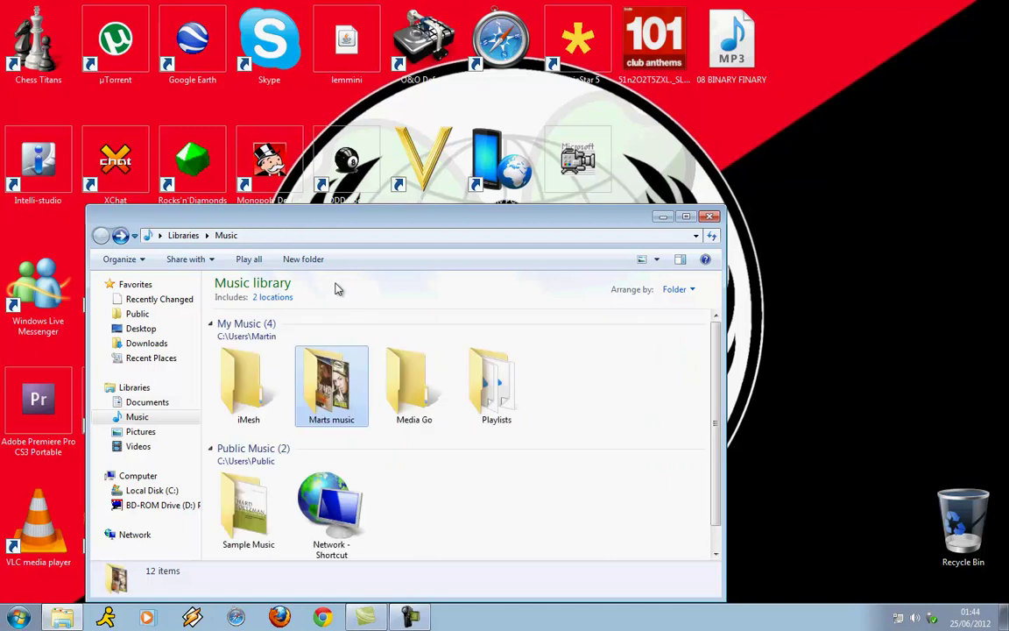
pyautogui.click(709, 217)
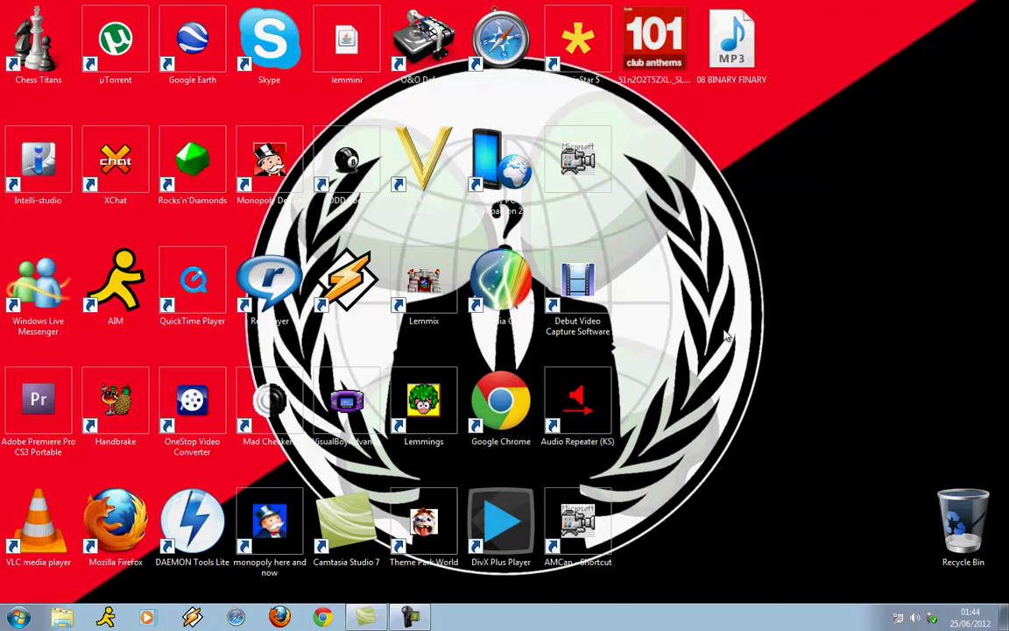
# Step: Launch Google Chrome from its desktop shortcut to a New Tab page
pyautogui.click(500, 401)
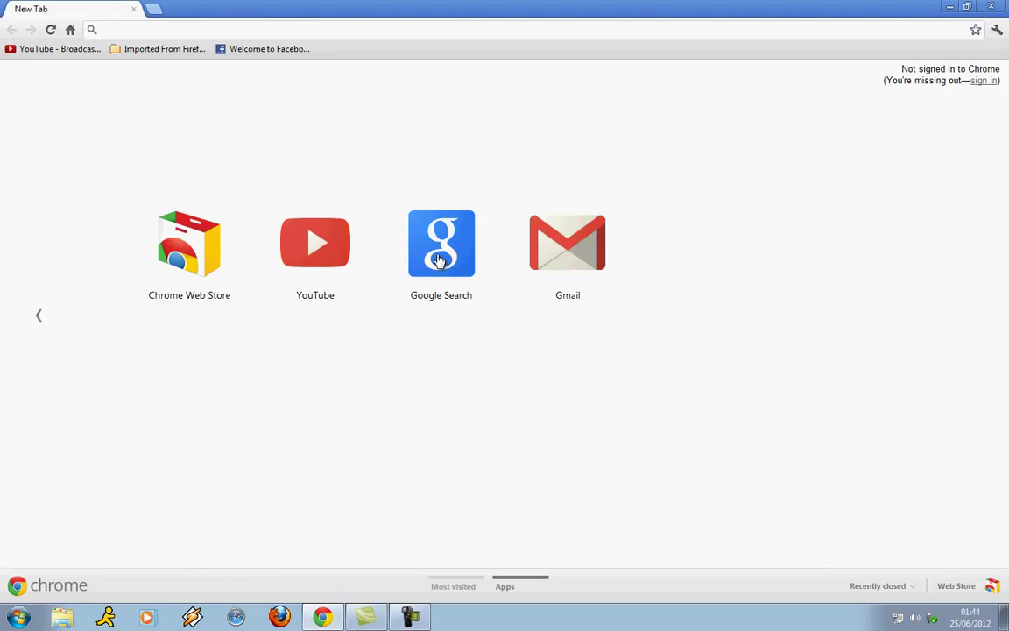
# Step: Launch Windows Live Movie Maker from the Start menu, then return to Chrome and open Google Search
pyautogui.click(952, 11)
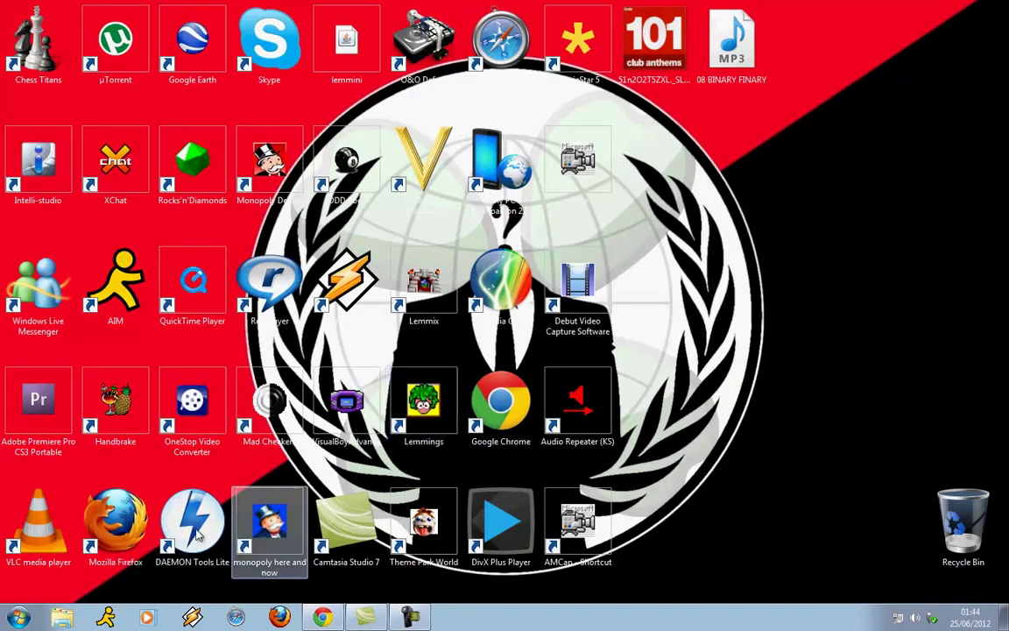
pyautogui.click(19, 619)
pyautogui.click(287, 385)
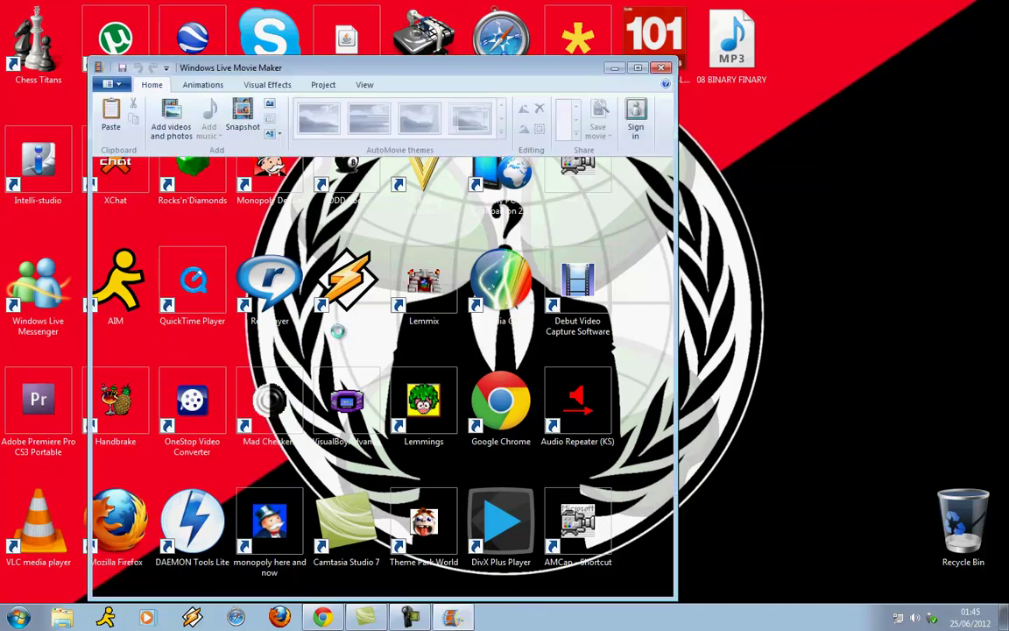
pyautogui.click(322, 618)
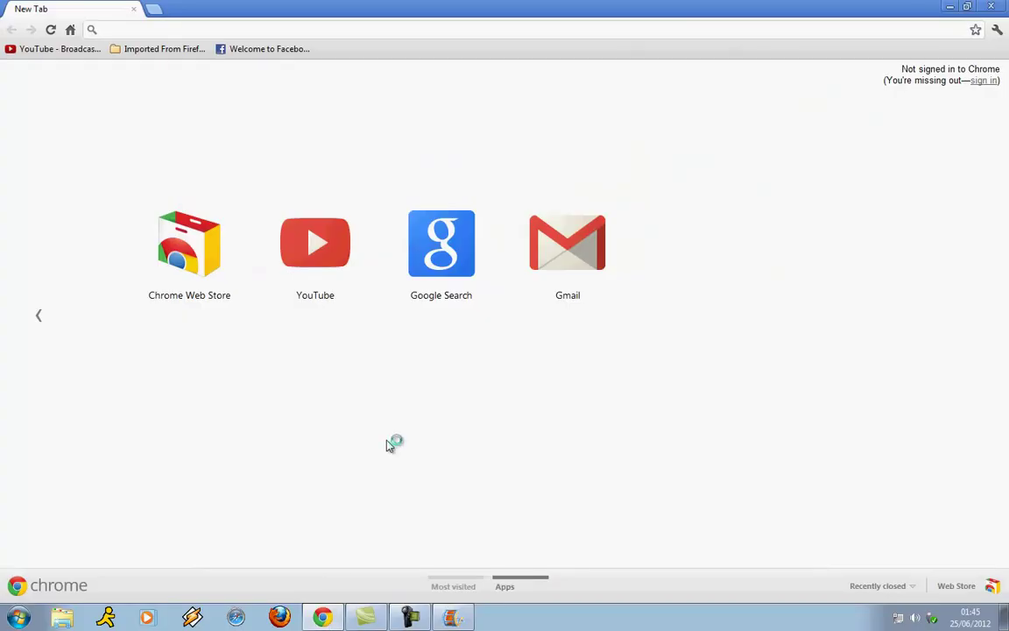
pyautogui.click(441, 241)
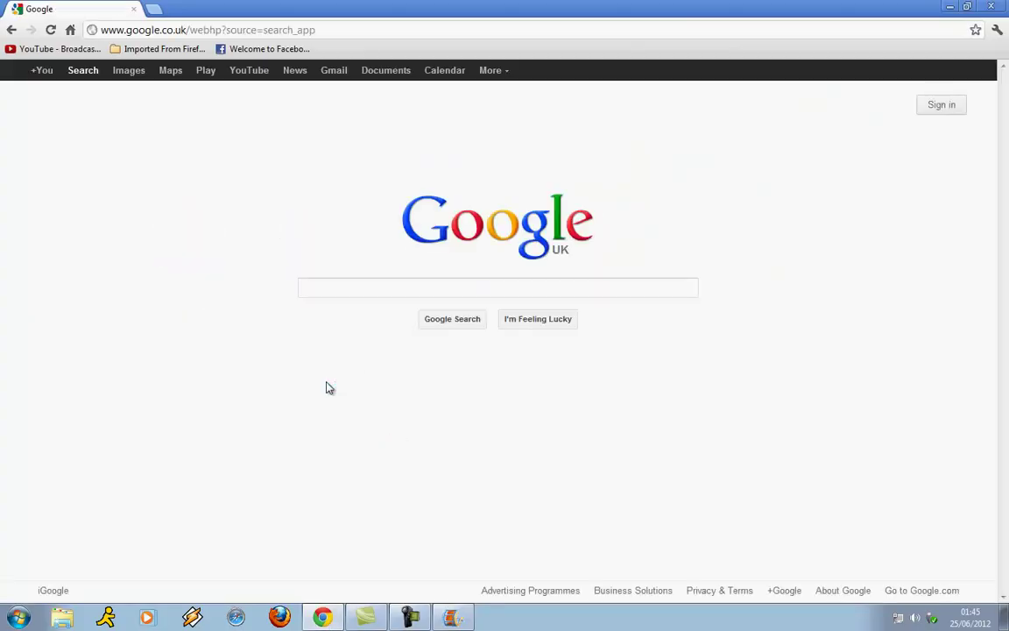
# Step: Search 'windows live movie' for the download, open the soft32.com result, then close Chrome
pyautogui.write('w')
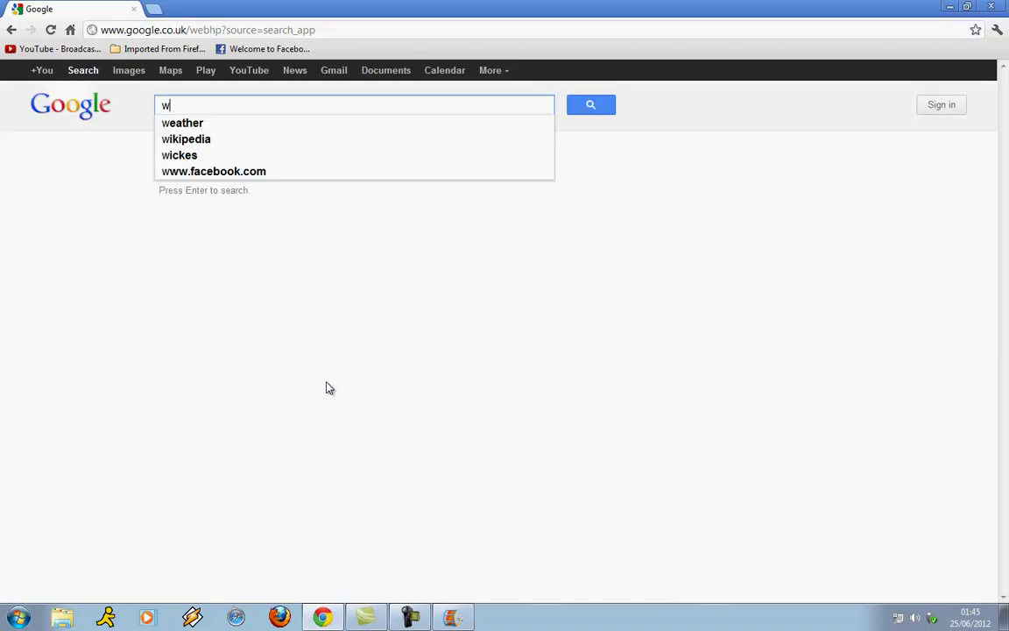
pyautogui.write('indow')
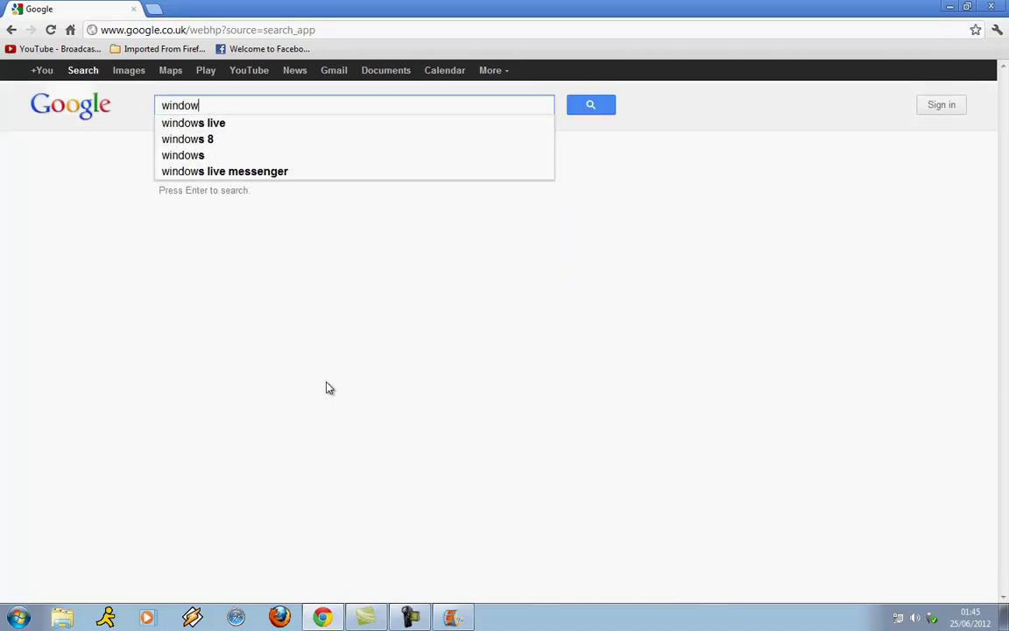
pyautogui.write('s live m')
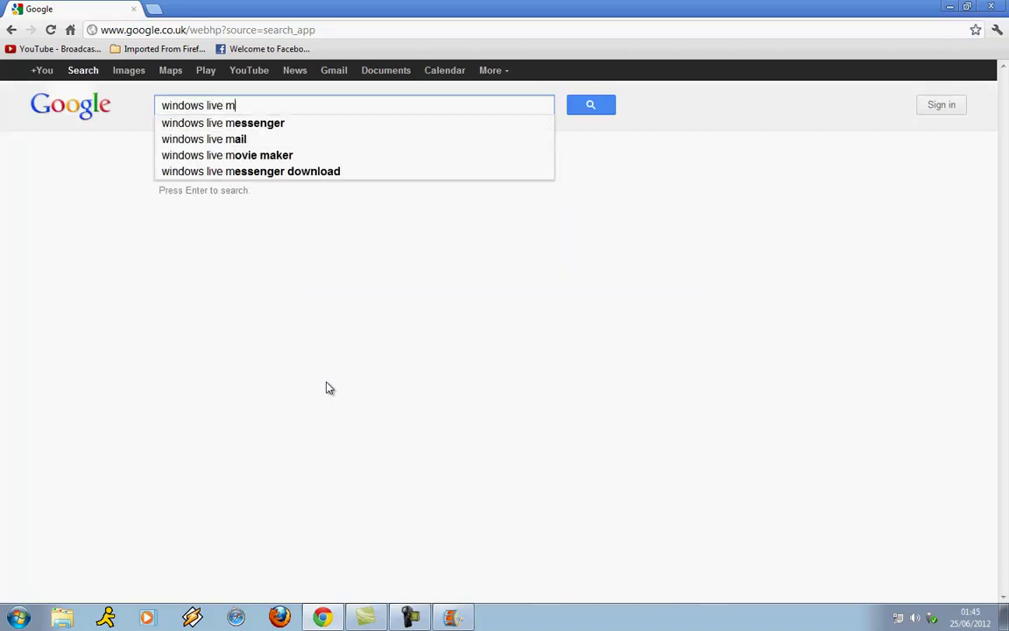
pyautogui.write('ovie')
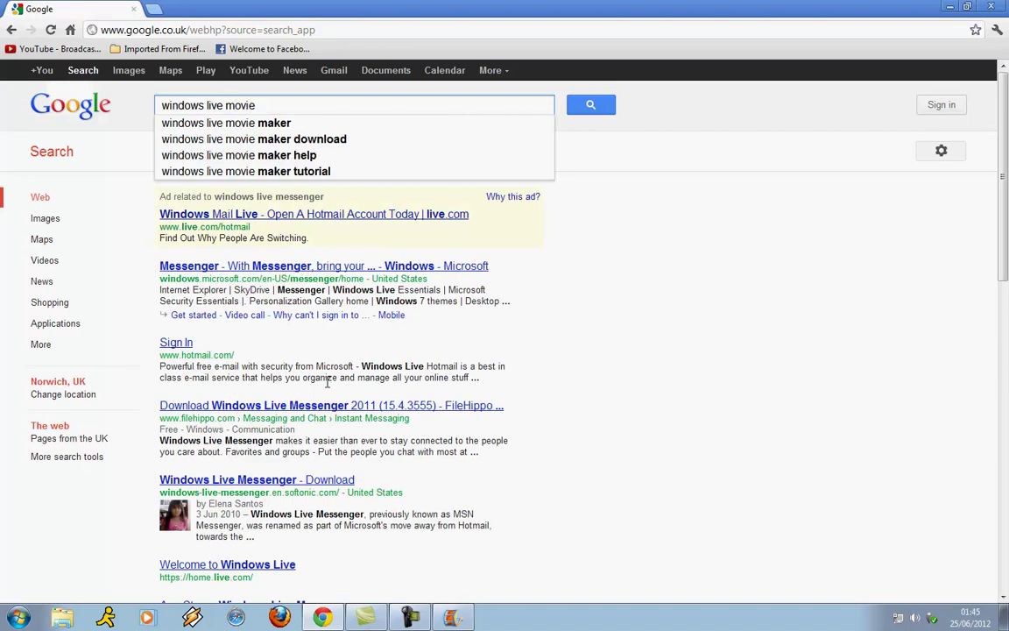
pyautogui.press('Down')
pyautogui.press('Down')
pyautogui.press('Return')
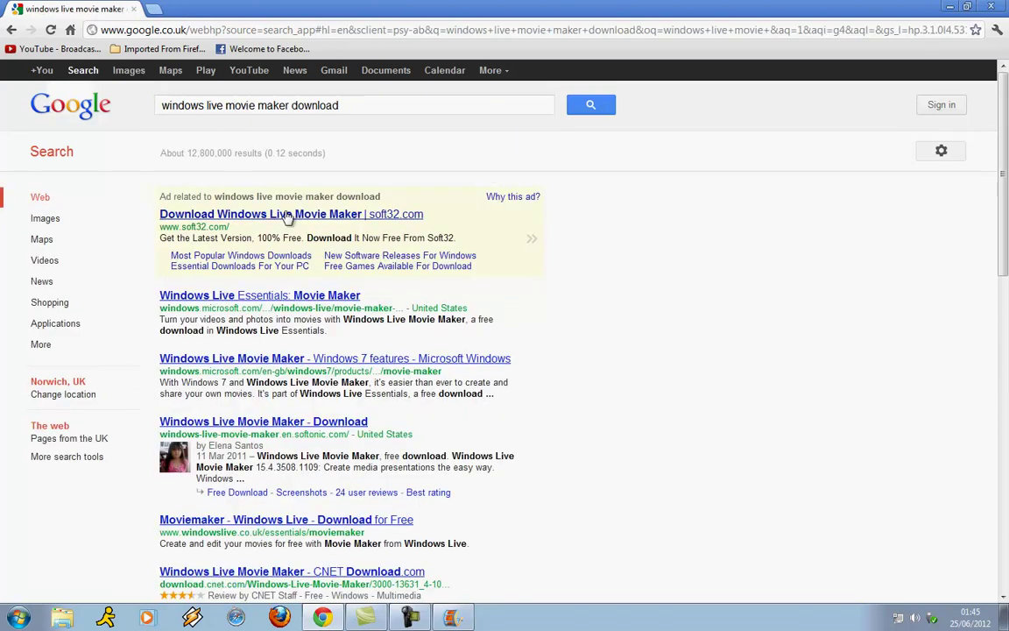
pyautogui.click(286, 220)
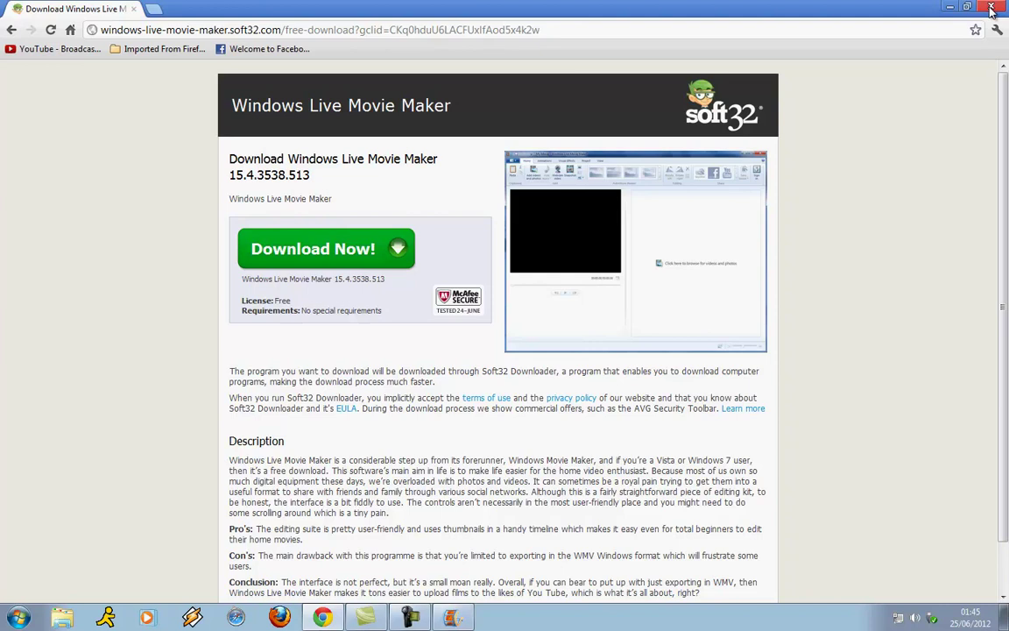
pyautogui.click(992, 9)
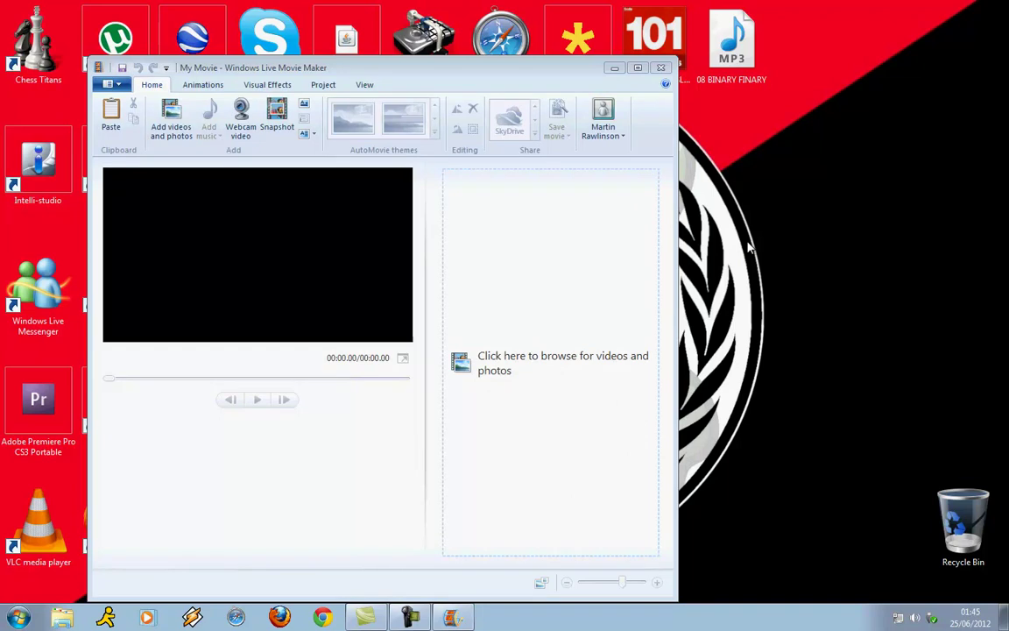
# Step: Drag the 101 club anthems cover image from the desktop onto the Movie Maker storyboard
pyautogui.click(19, 616)
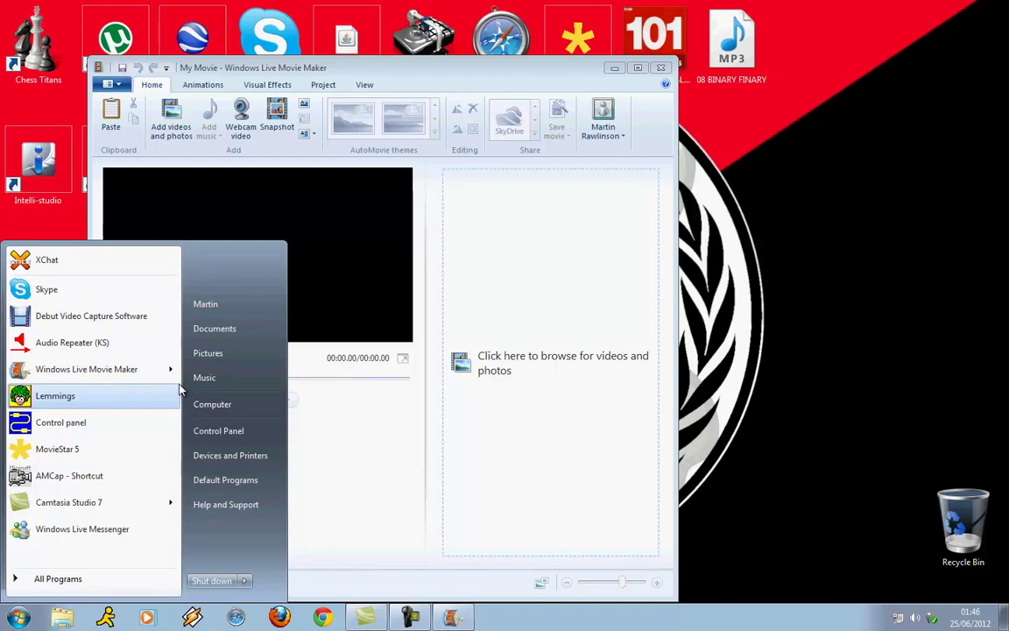
pyautogui.click(832, 203)
pyautogui.moveTo(655, 39); pyautogui.dragTo(497, 251)
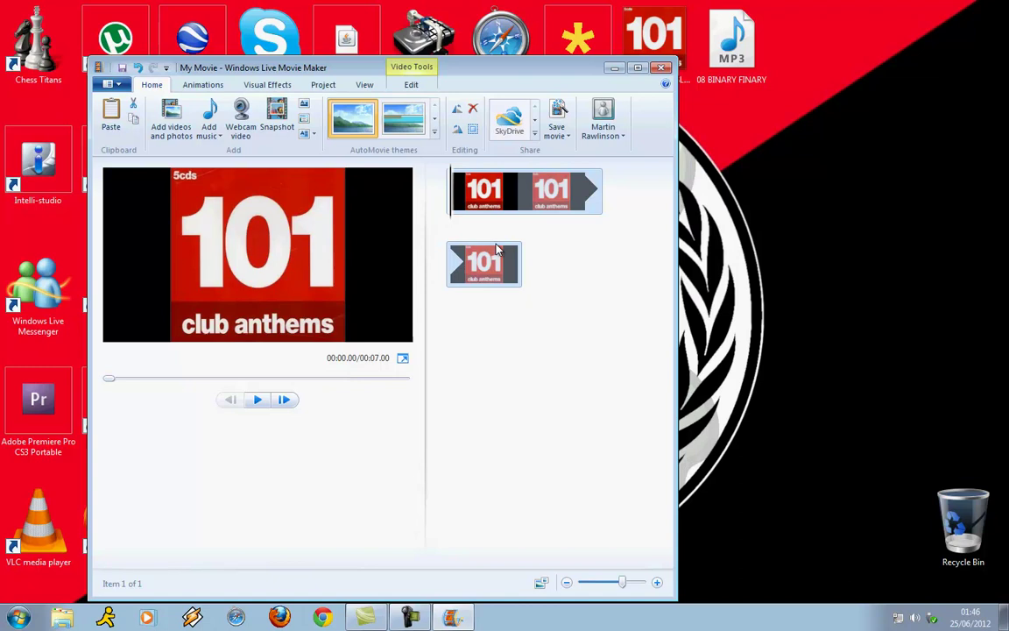
# Step: Add the MP3 '08 BINARY FINARY' as the project's music track
pyautogui.click(211, 112)
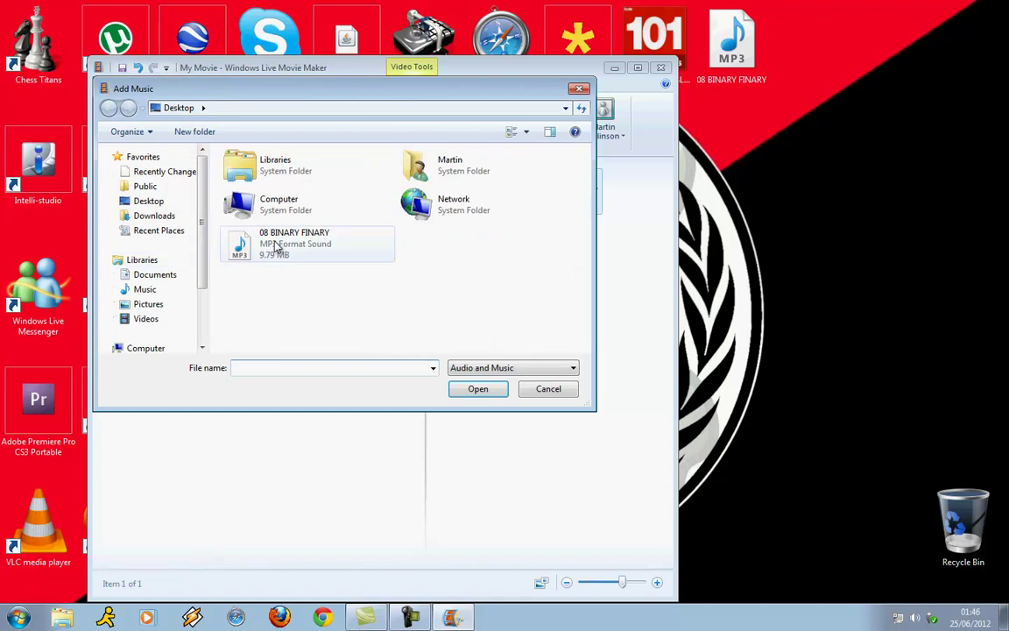
pyautogui.click(277, 247)
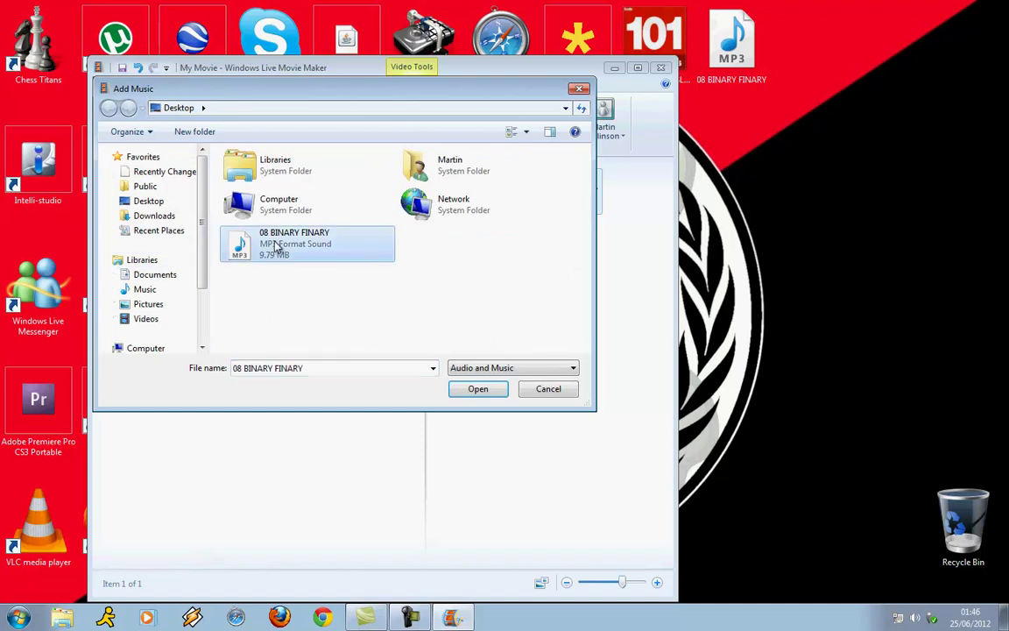
pyautogui.click(479, 390)
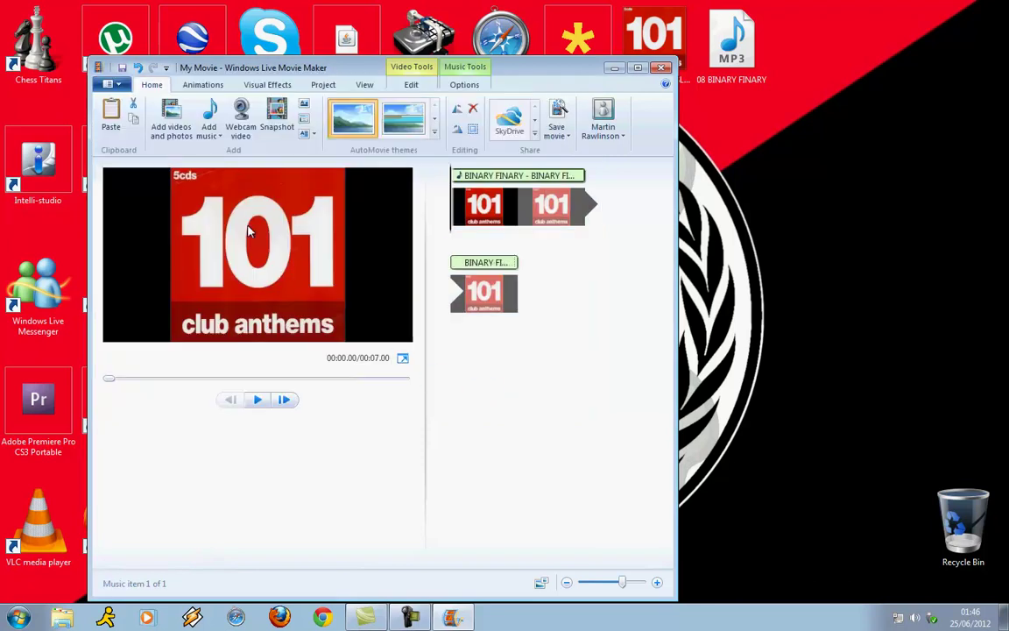
# Step: Fit the cover photo to the music's 04:16.77 length and preview it, skipping ahead to the end
pyautogui.click(322, 85)
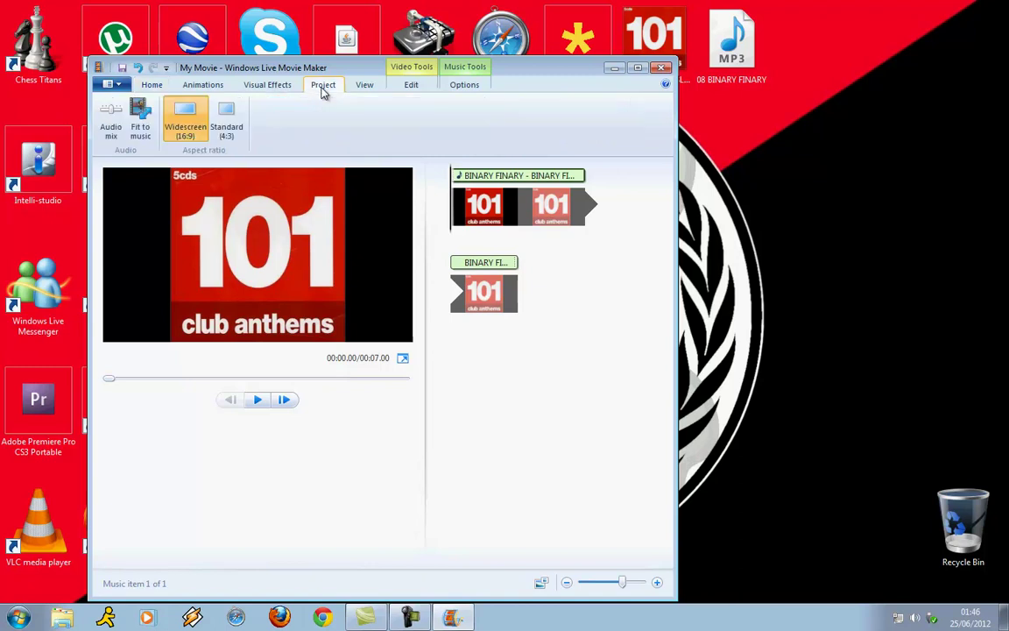
pyautogui.click(140, 117)
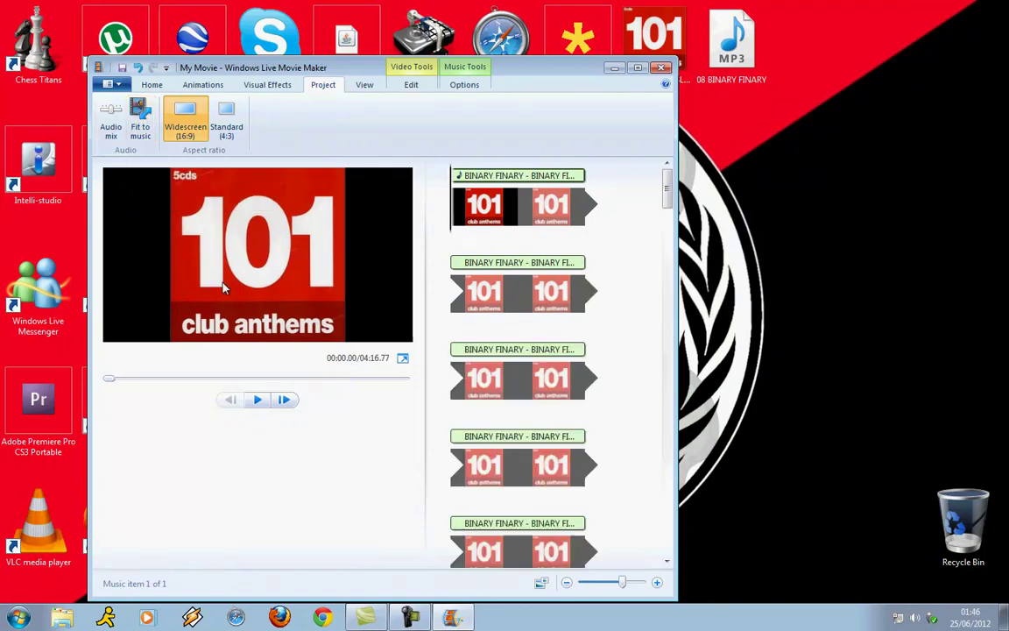
pyautogui.click(256, 403)
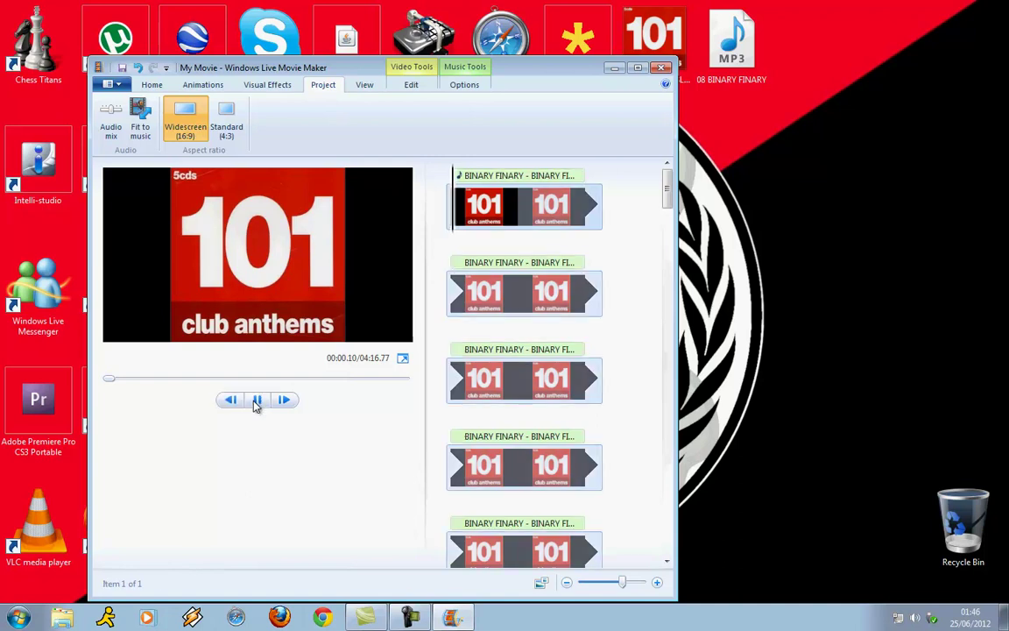
pyautogui.click(346, 380)
pyautogui.click(378, 381)
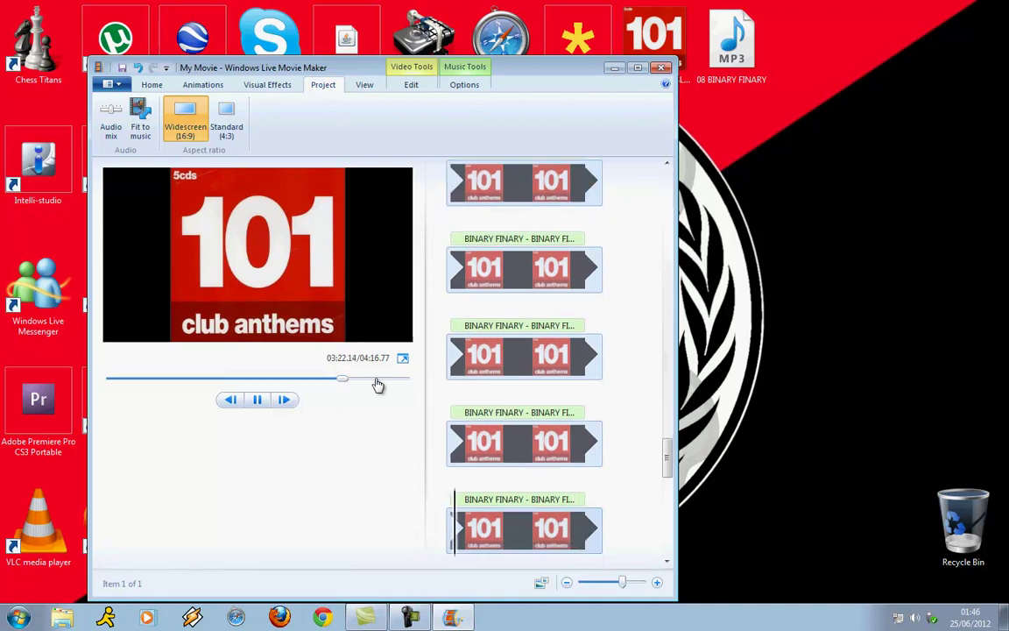
pyautogui.click(397, 382)
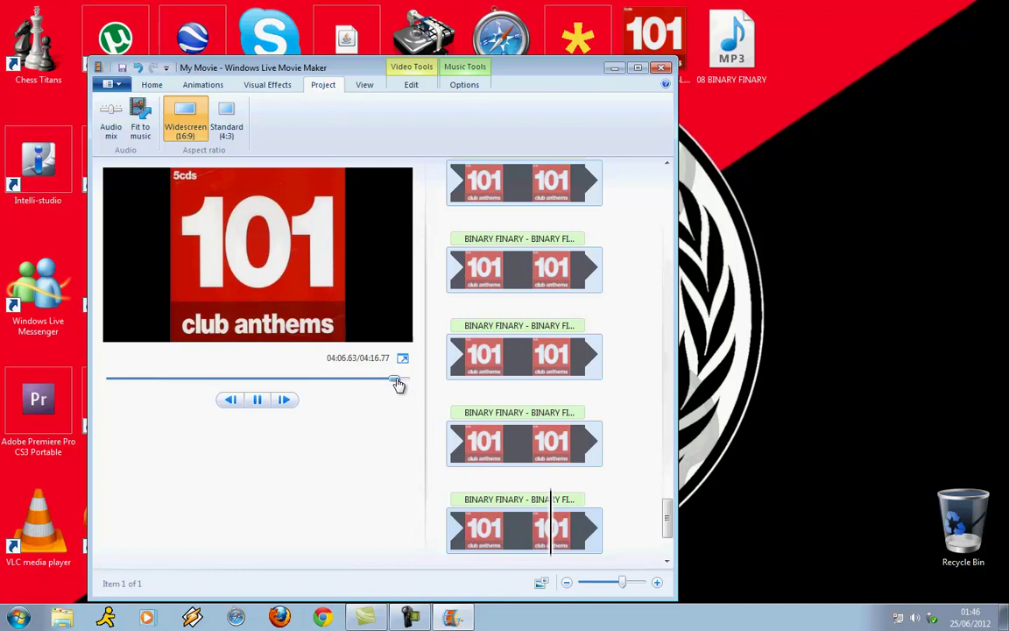
pyautogui.click(400, 382)
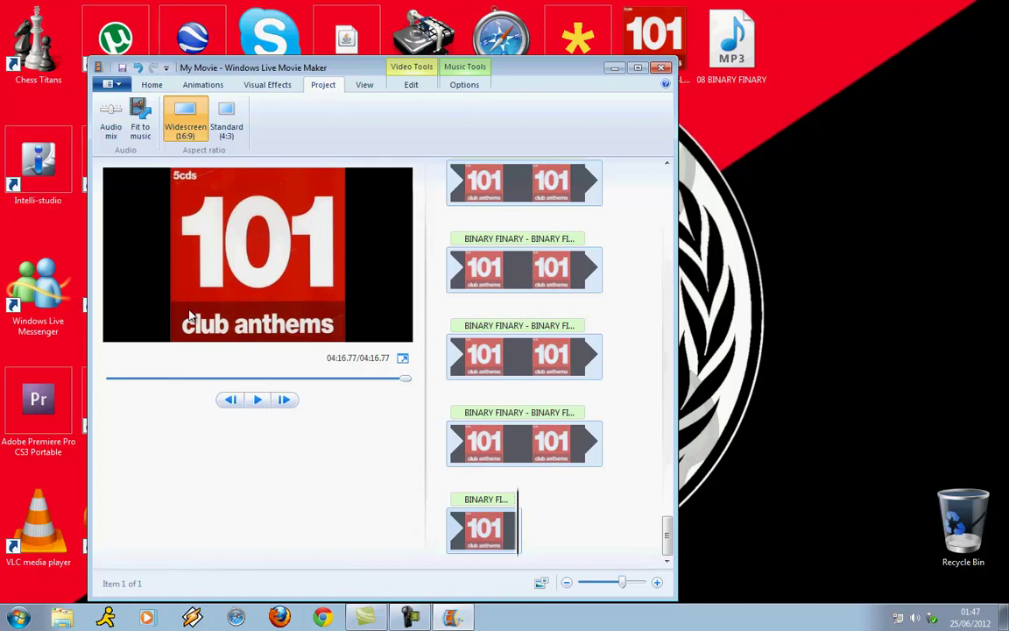
# Step: Choose the YouTube save setting and shorten the file name to 'My M' on the Desktop
pyautogui.click(157, 87)
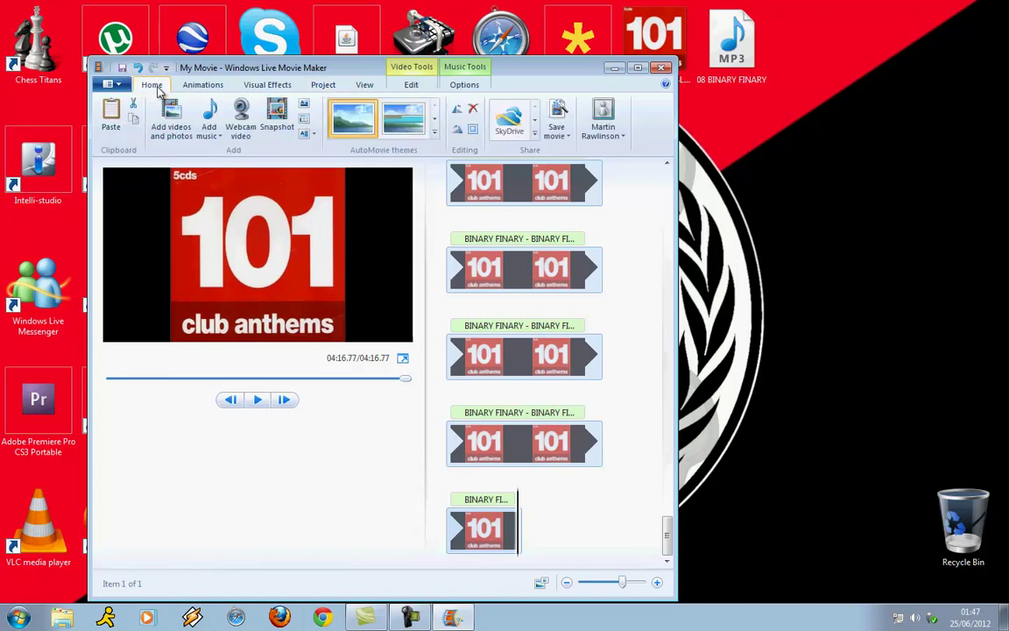
pyautogui.click(568, 131)
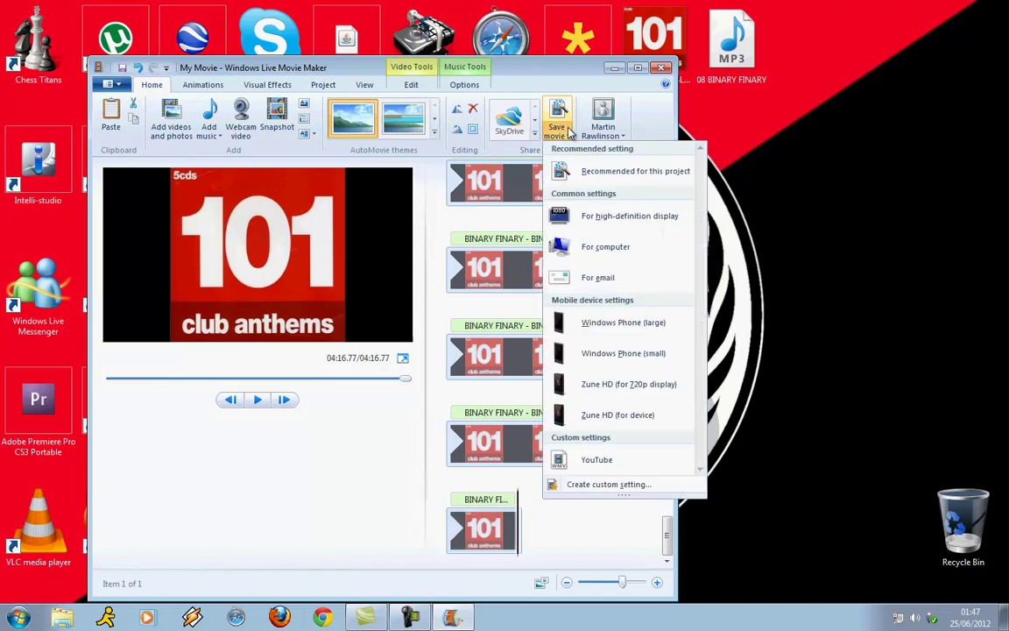
pyautogui.click(601, 461)
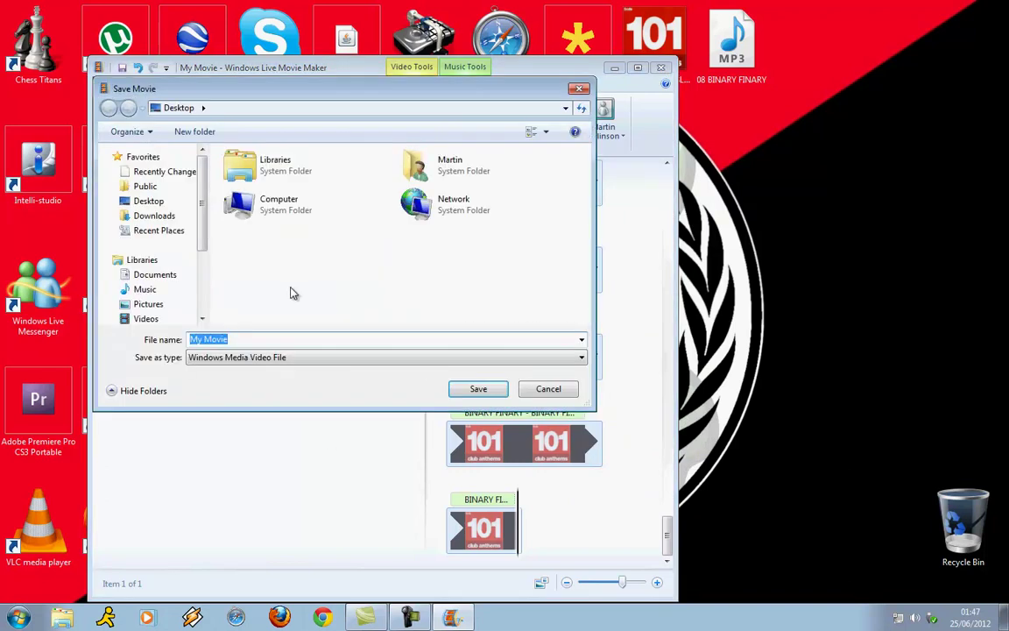
pyautogui.click(252, 338)
pyautogui.press('BackSpace')
pyautogui.press('BackSpace')
pyautogui.press('BackSpace')
pyautogui.press('BackSpace')
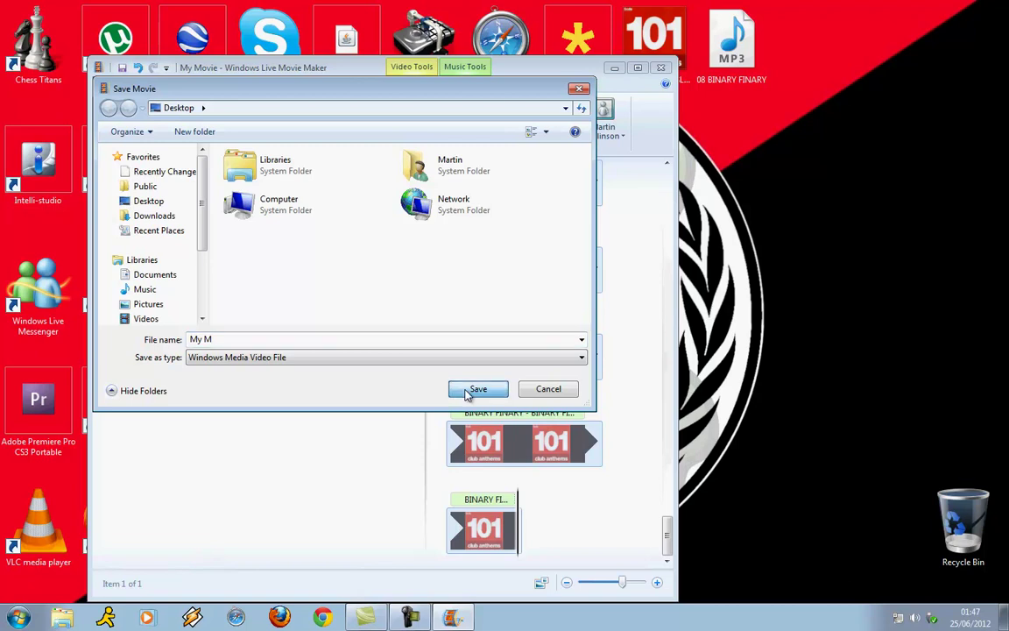
# Step: Save the movie as a WMV file and let rendering begin
pyautogui.click(477, 388)
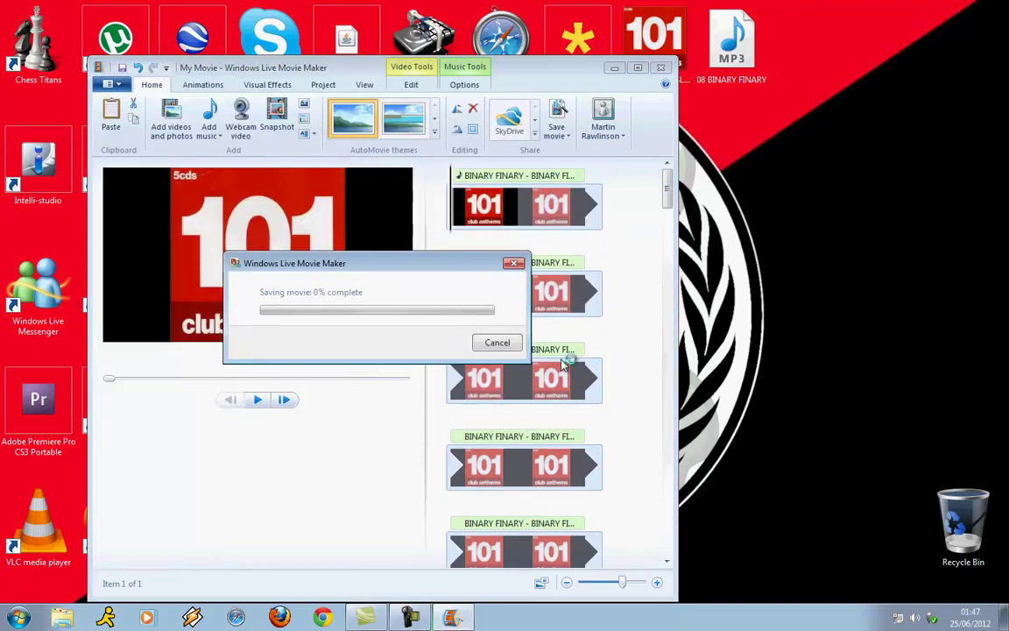